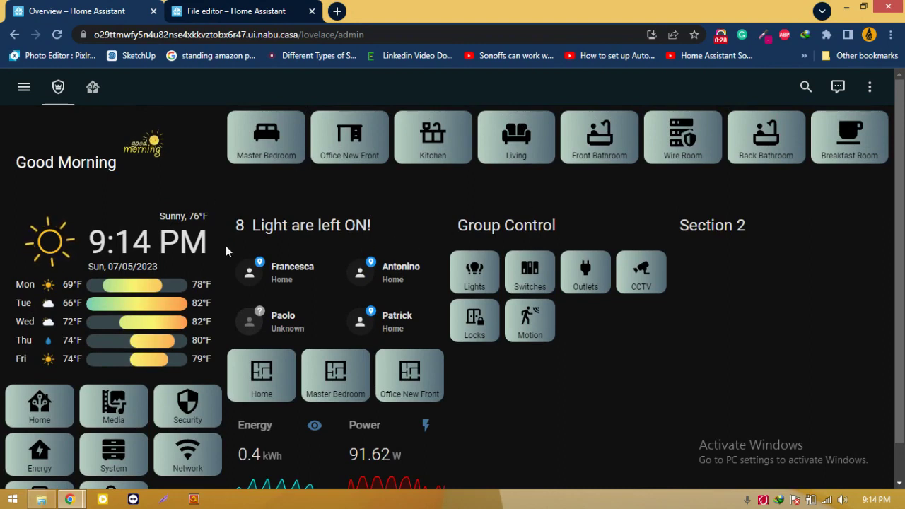
Open the File editor and browse the Home Assistant configuration folders
click(224, 13)
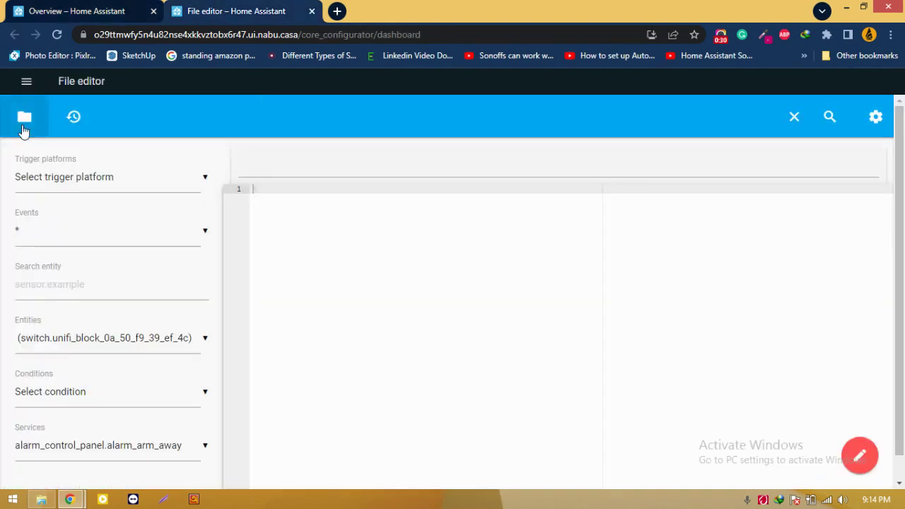
click(25, 117)
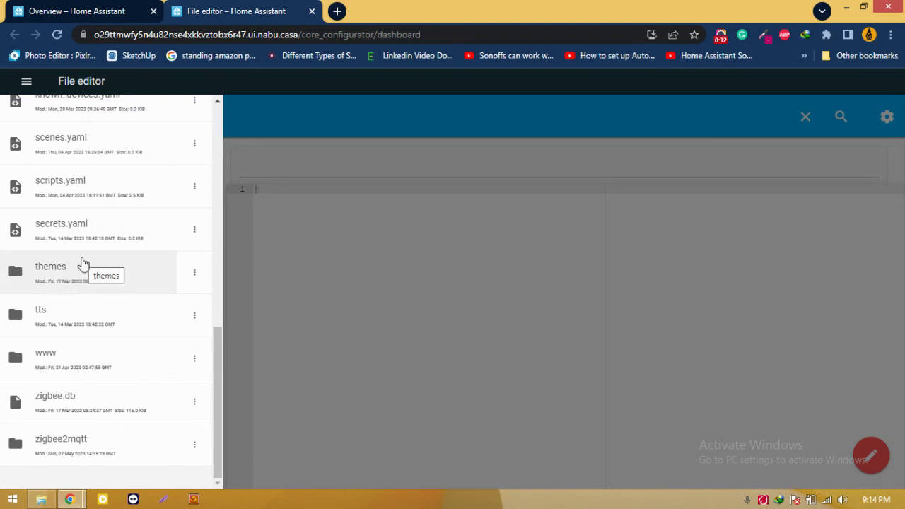
scroll(87, 263, up, 4)
scroll(75, 178, down, 4)
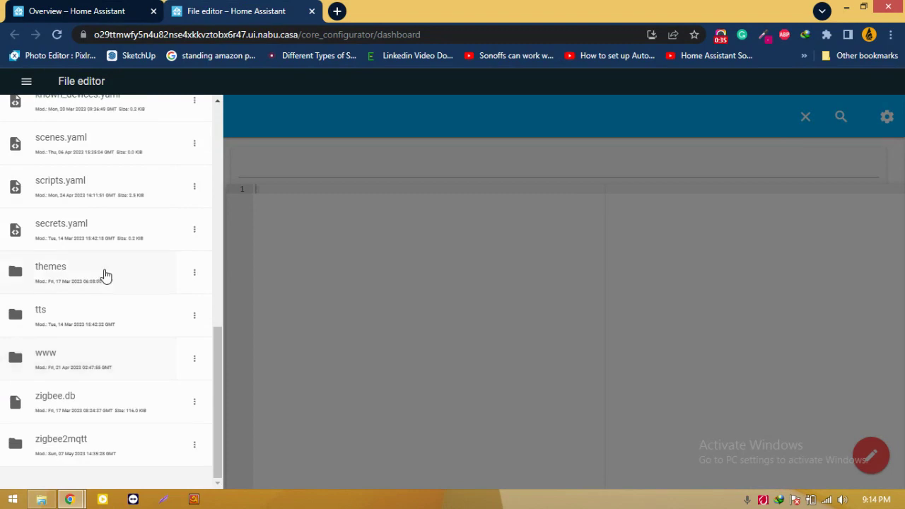
scroll(71, 215, up, 6)
scroll(71, 216, up, 2)
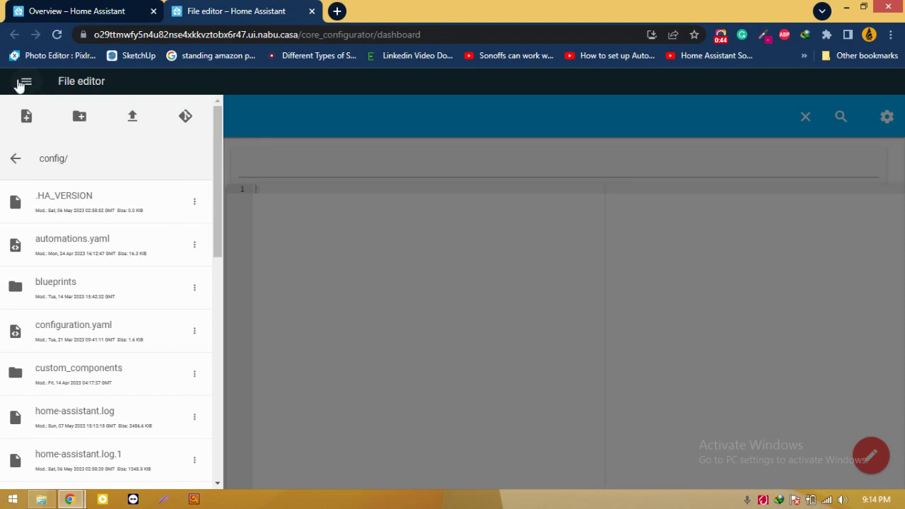
scroll(74, 260, down, 1)
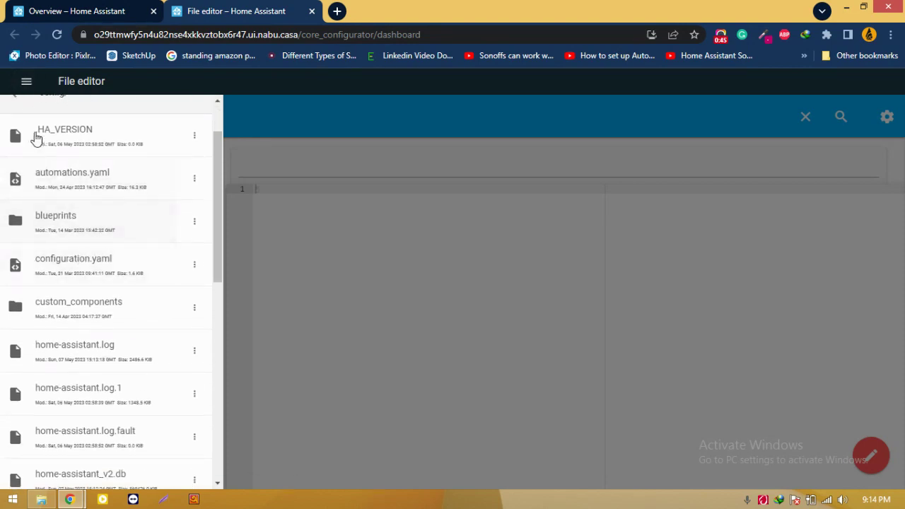
scroll(80, 300, down, 2)
scroll(84, 297, down, 4)
scroll(87, 294, down, 1)
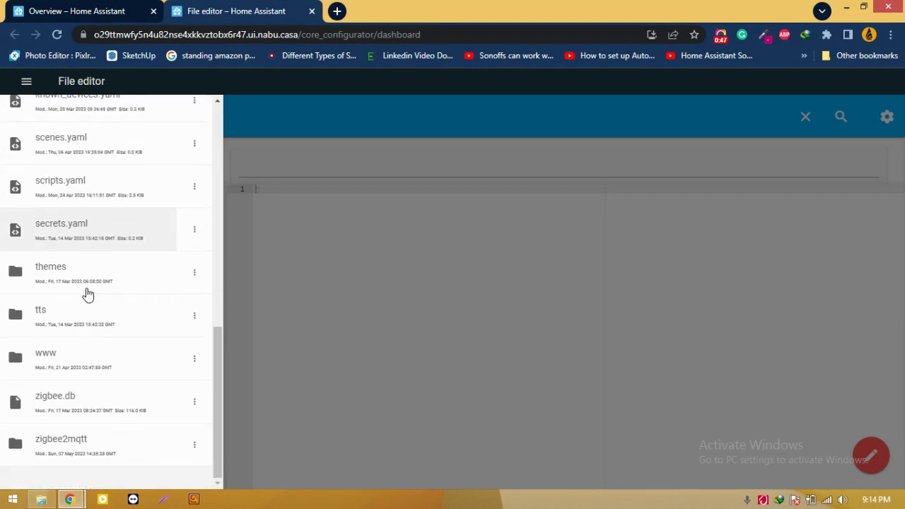
Open the www folder and preview the bd1.jpg background image
click(55, 361)
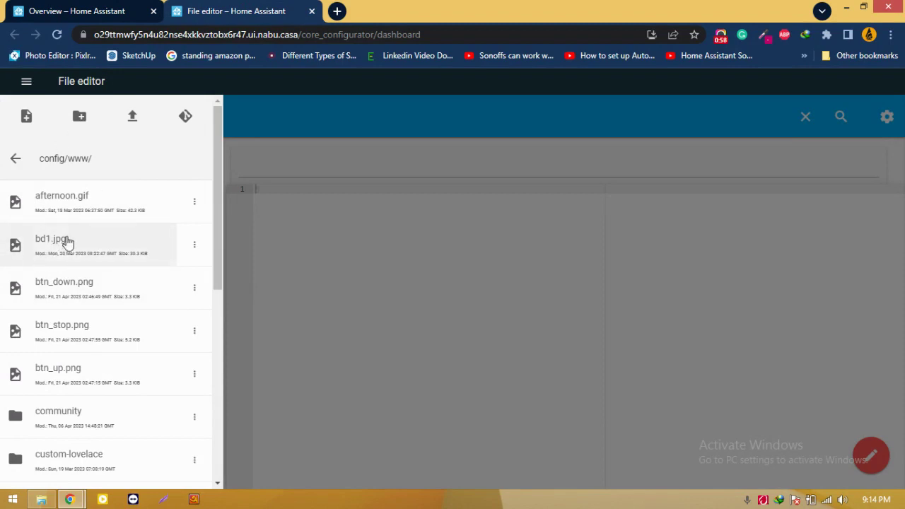
scroll(82, 282, down, 4)
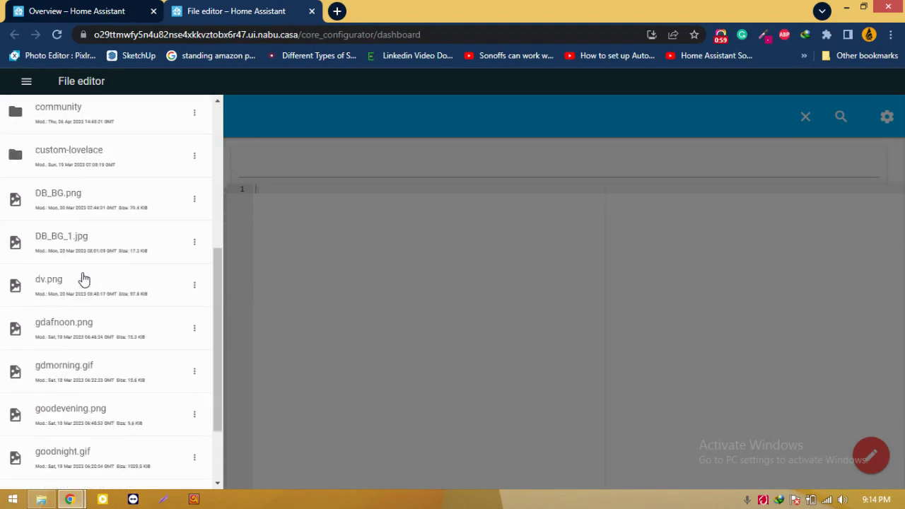
scroll(82, 282, down, 1)
scroll(85, 338, up, 5)
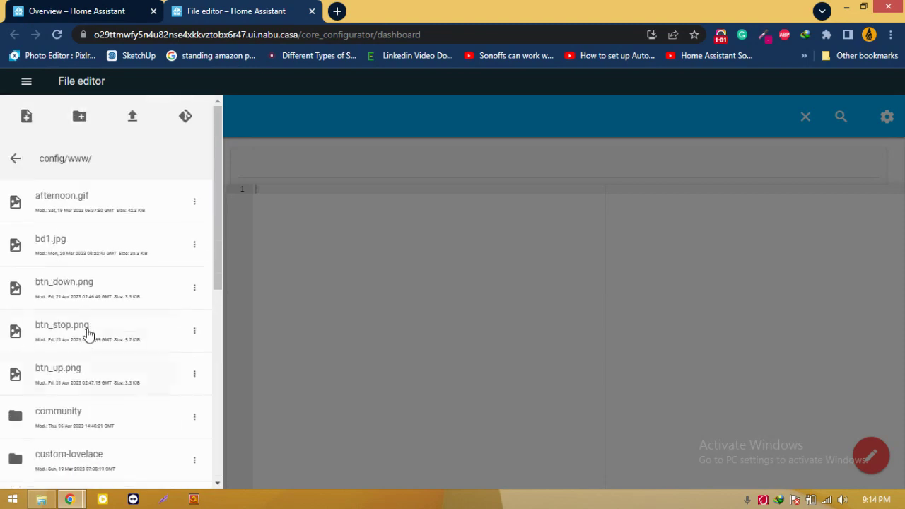
click(48, 244)
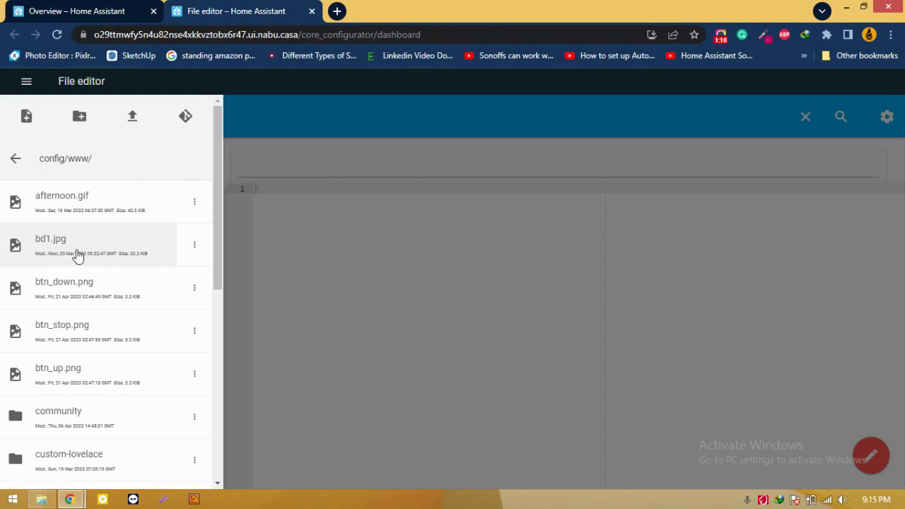
Put the Home dashboard in edit mode and open its raw configuration editor after 'title: Home'
click(100, 8)
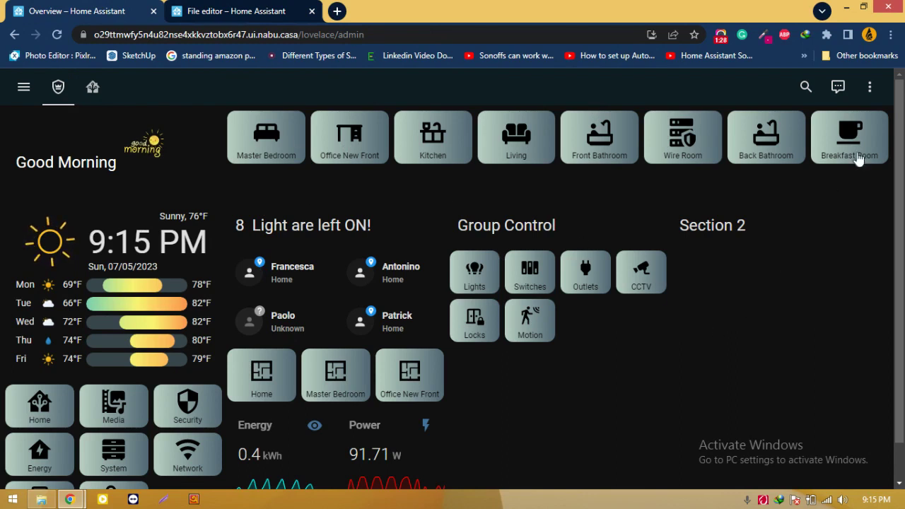
click(872, 86)
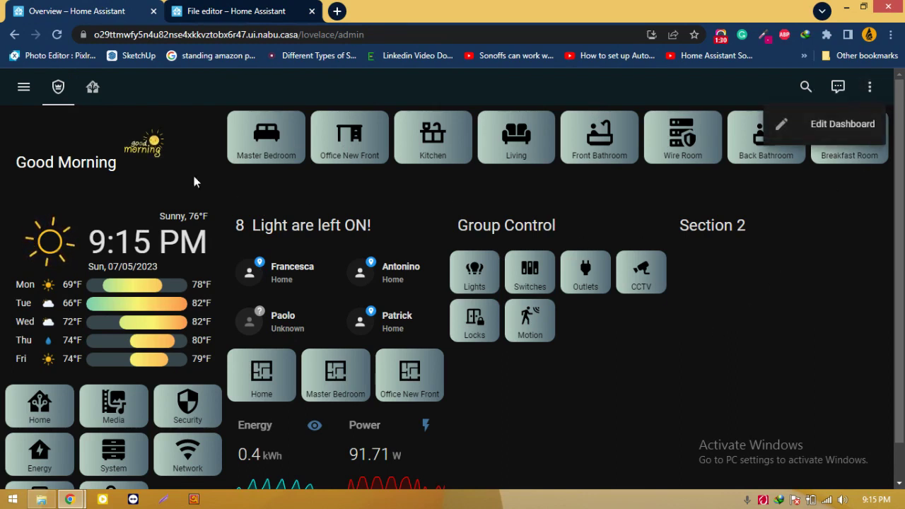
click(852, 127)
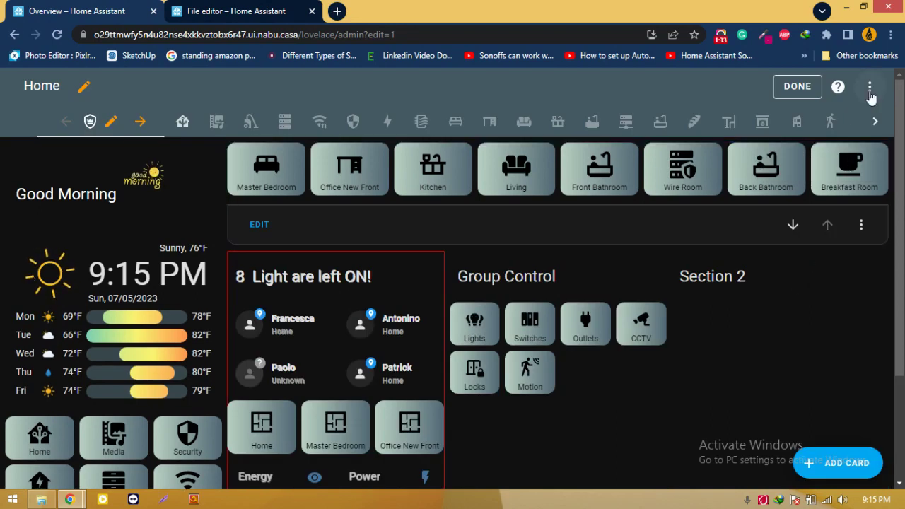
click(869, 86)
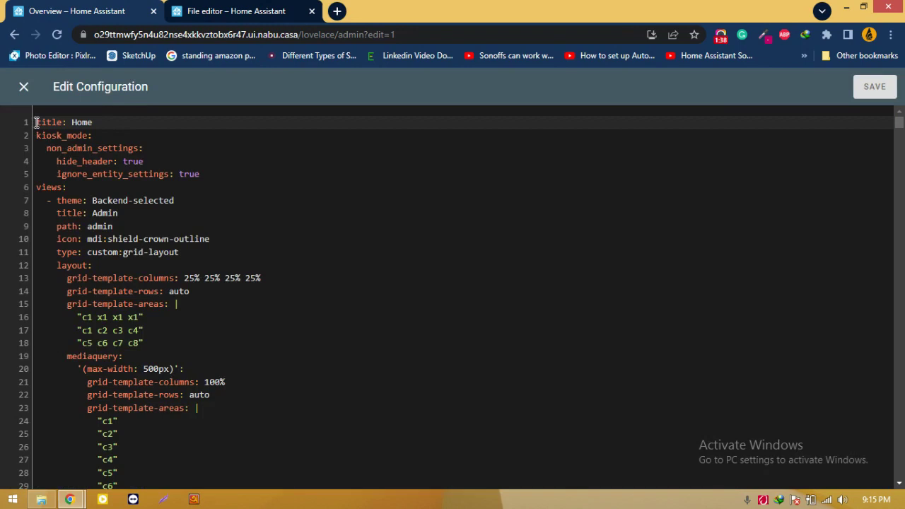
click(98, 122)
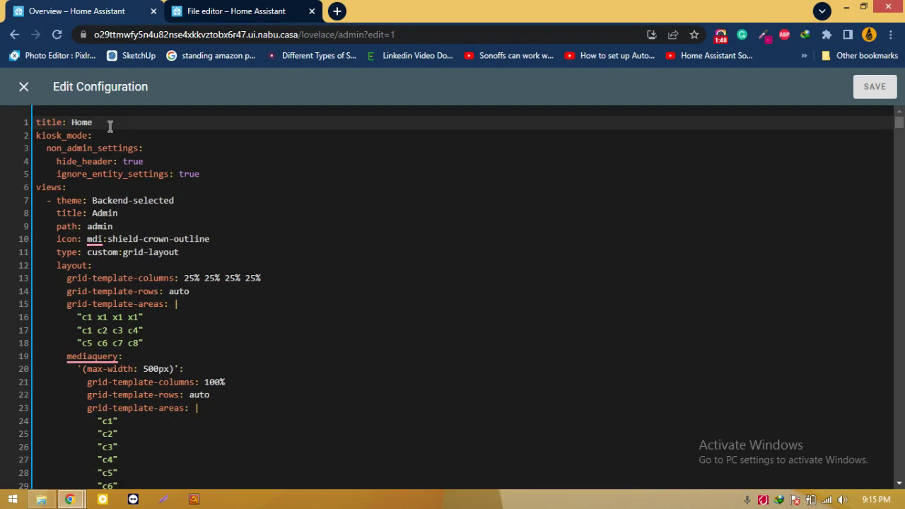
Add the line background: center / cover no-repeat url("/local/bd1.jpg") fixed below the title
key(Return)
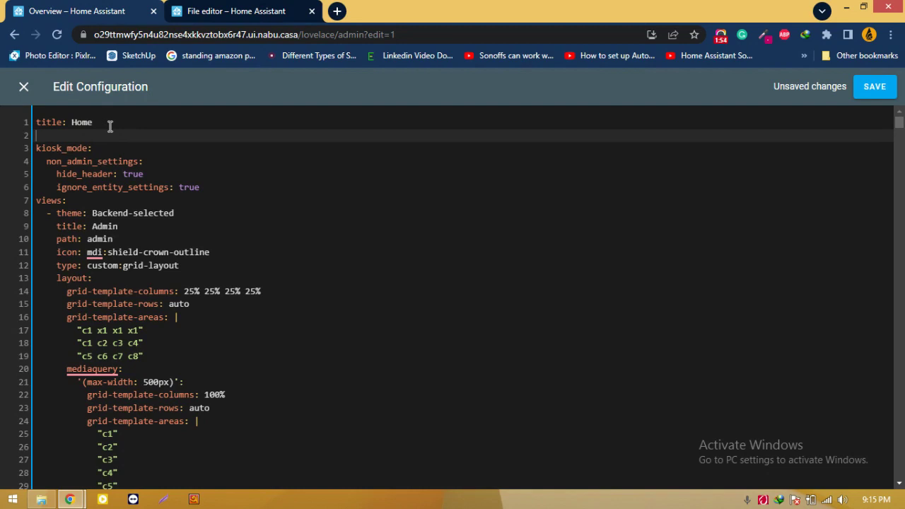
text(background: center / cover no-repeat url("/local/bd1.jpg") fixed)
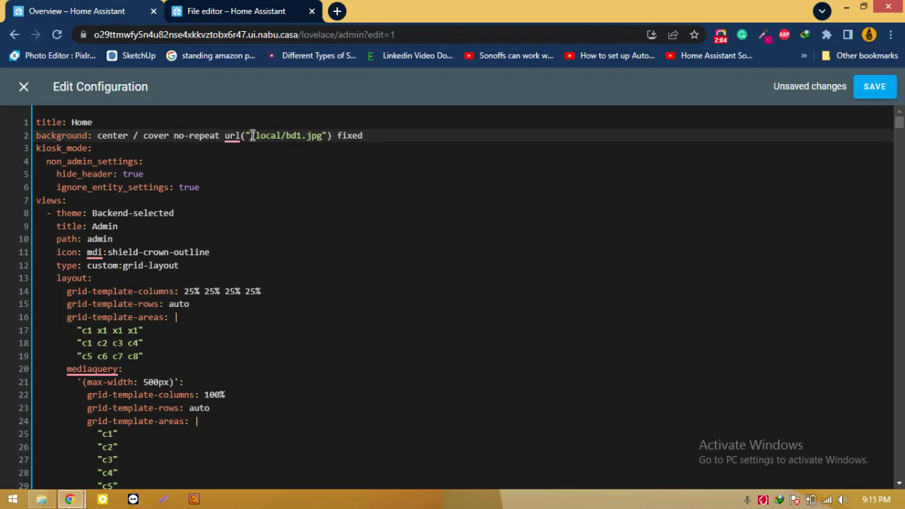
click(243, 6)
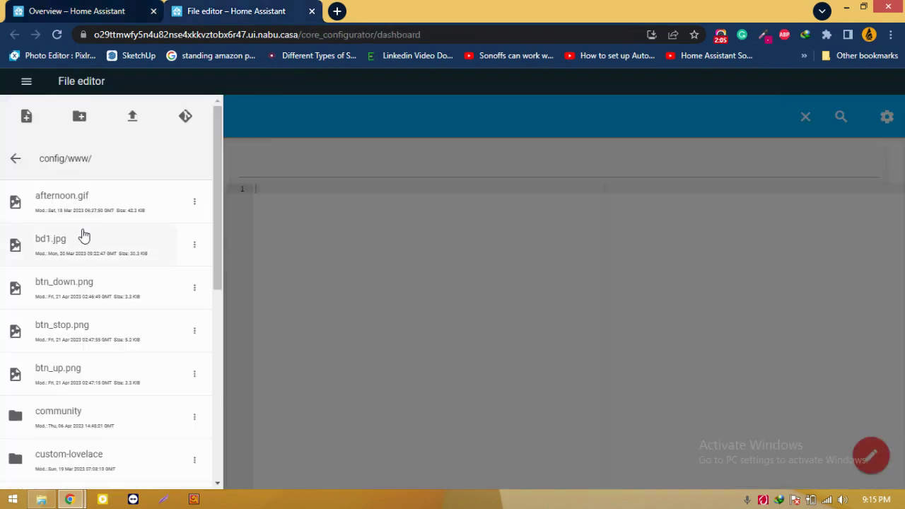
click(121, 7)
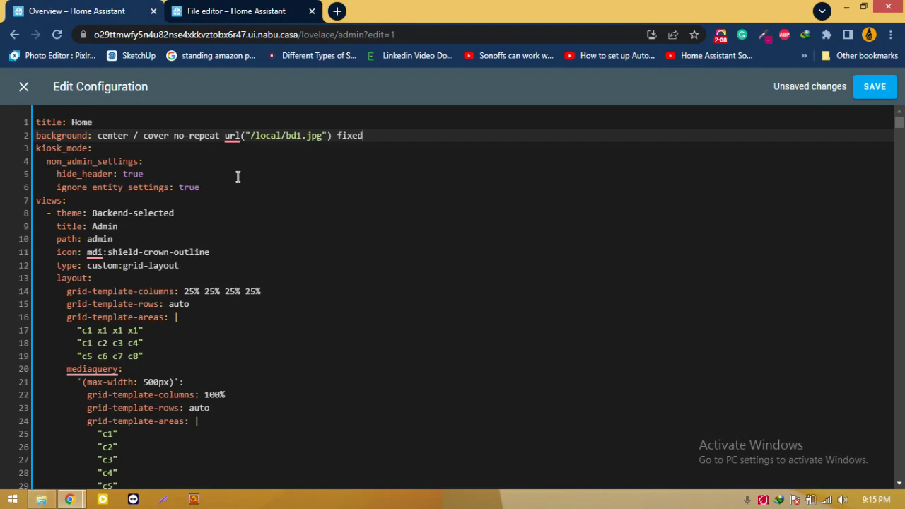
click(246, 14)
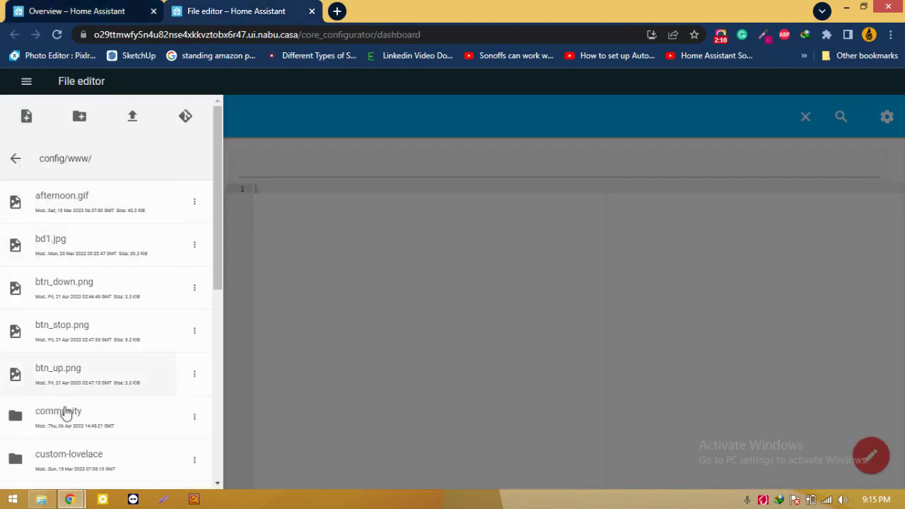
click(72, 6)
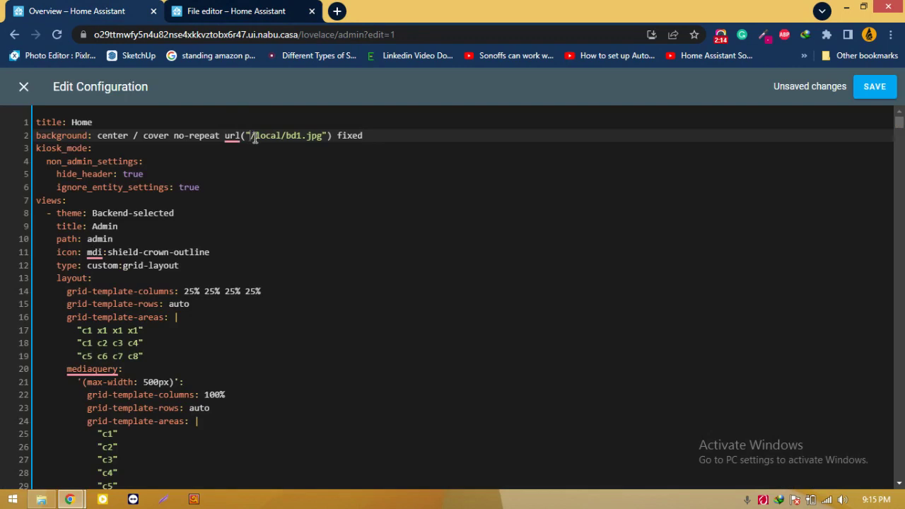
Check the /local/bd1.jpg path against the www files, then save and close the editor
drag(254, 137, 278, 135)
drag(339, 136, 367, 135)
click(237, 11)
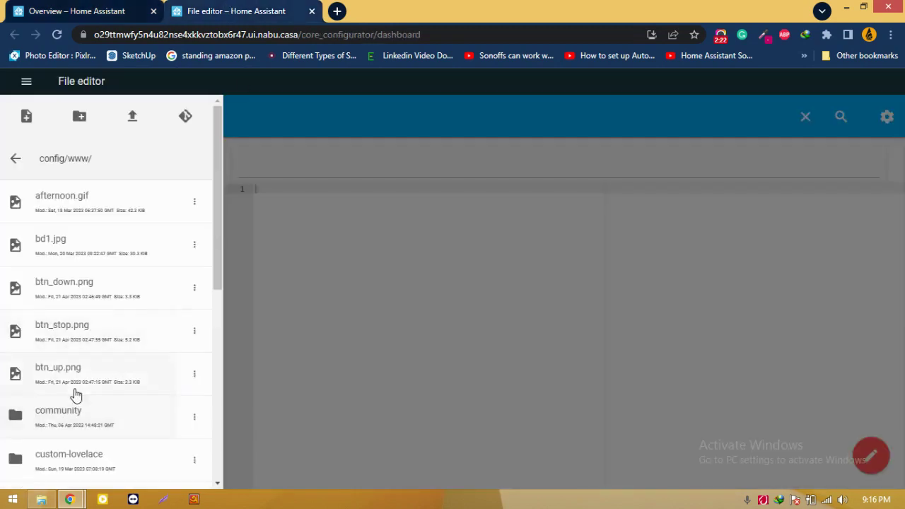
scroll(76, 389, down, 3)
scroll(80, 382, up, 3)
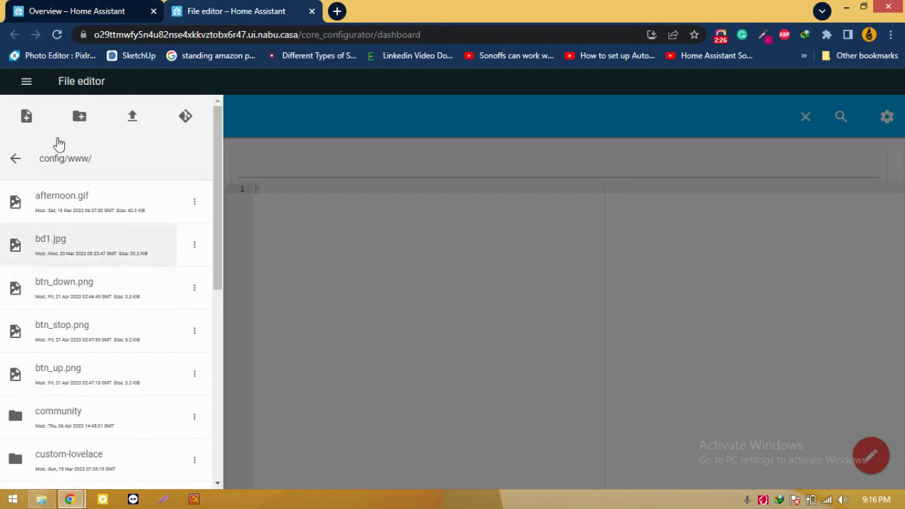
click(55, 7)
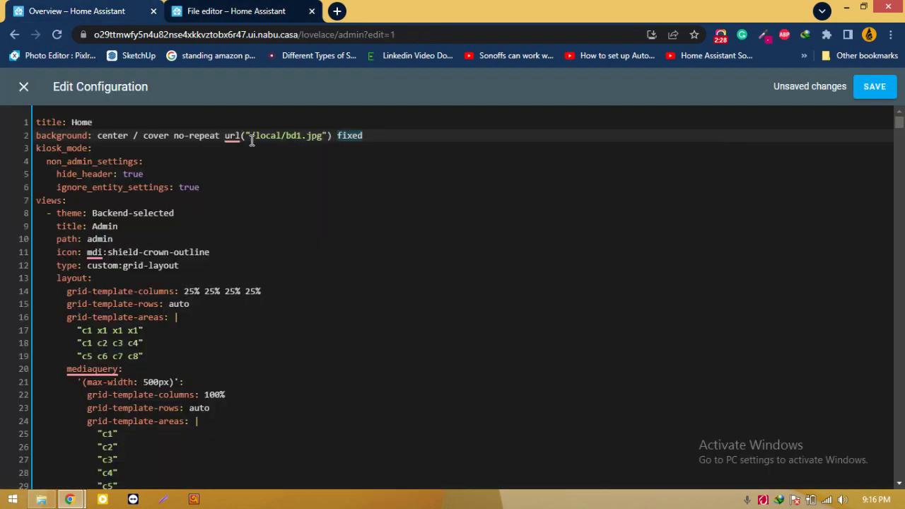
click(884, 99)
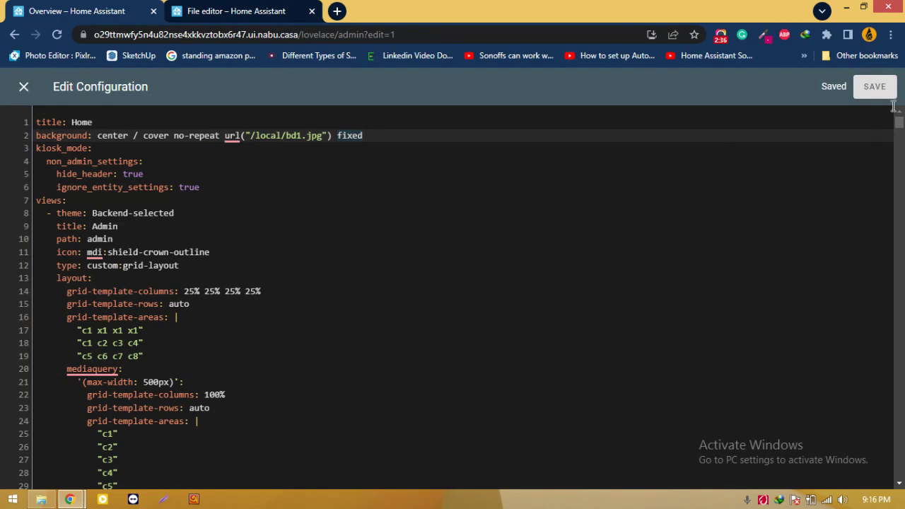
click(23, 86)
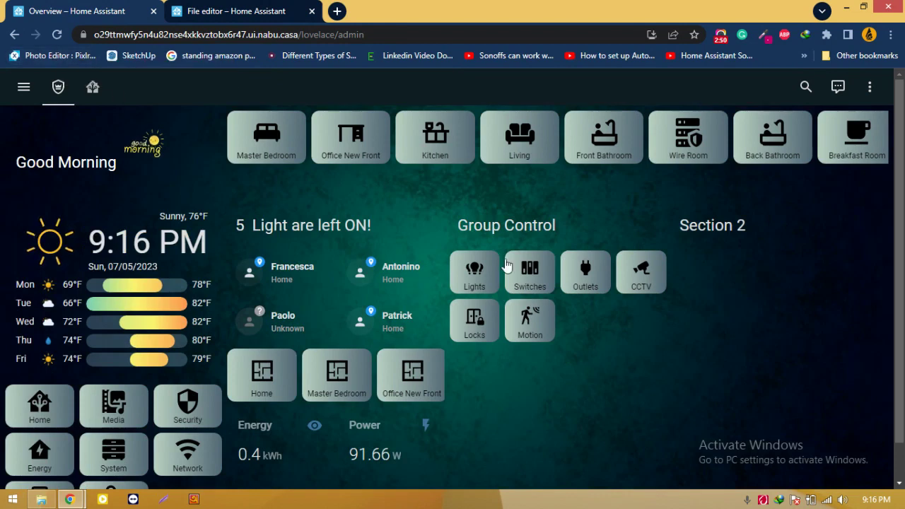
Confirm the bd1.jpg background on the main view, then return to the admin view
scroll(425, 230, down, 1)
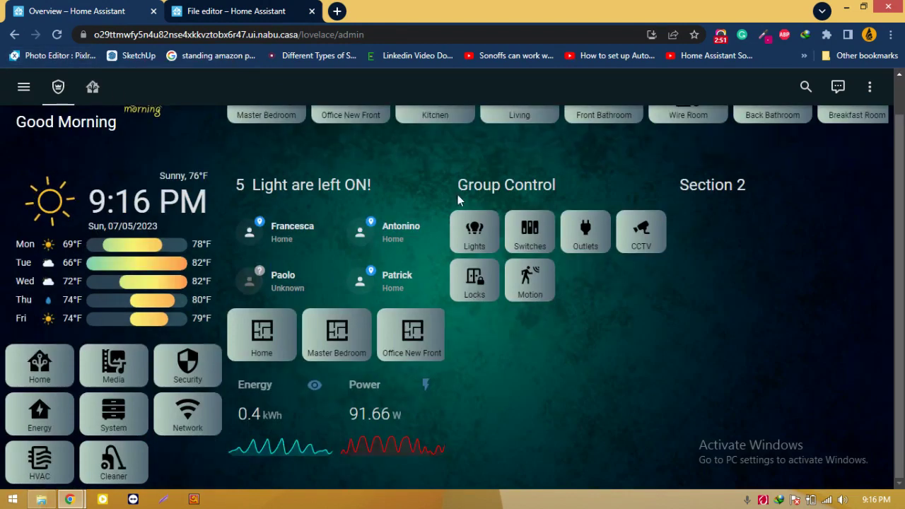
scroll(547, 354, up, 1)
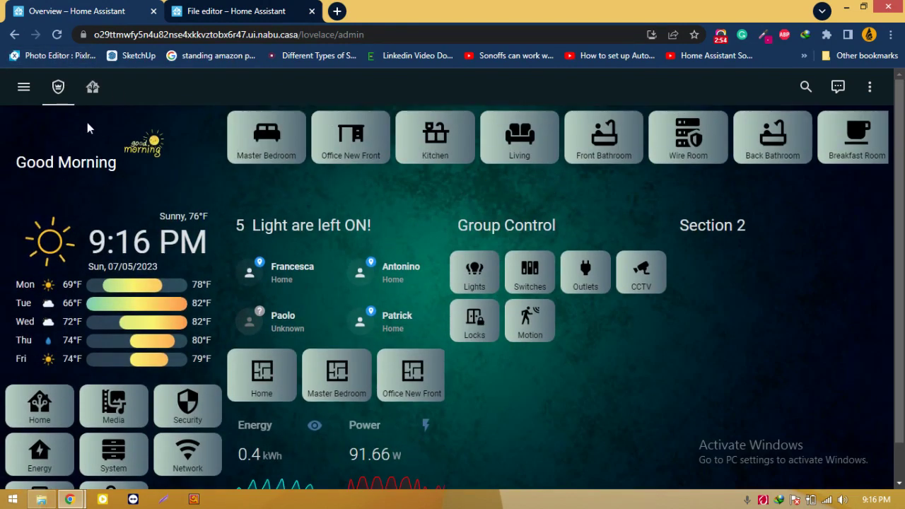
click(93, 87)
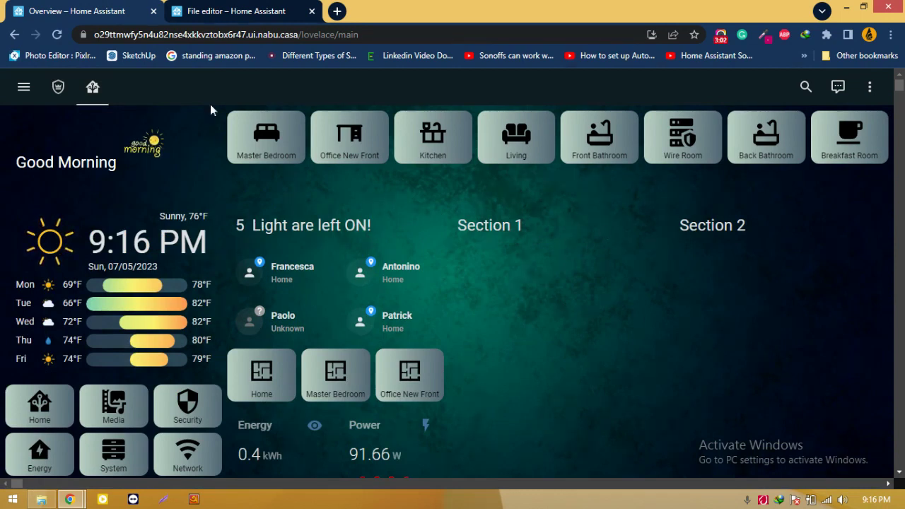
click(58, 86)
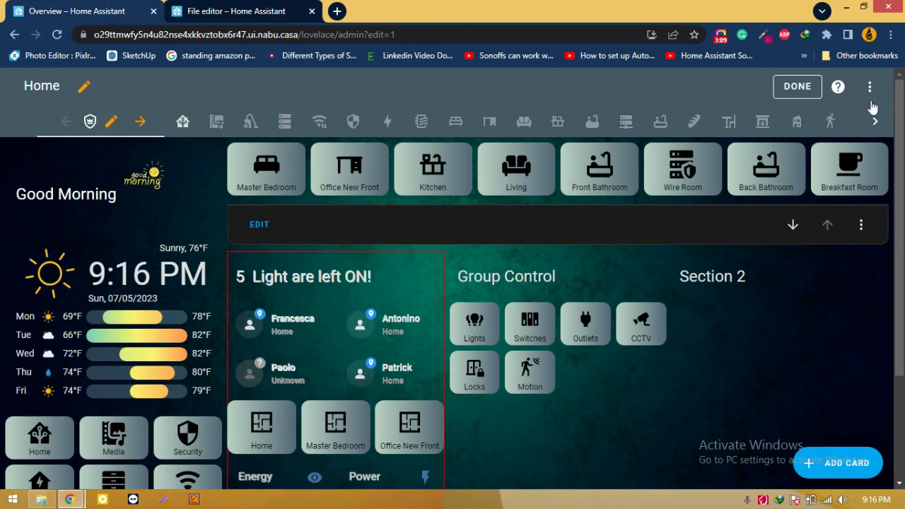
Open the raw configuration editor again and scroll to the Wetbar view section
click(870, 87)
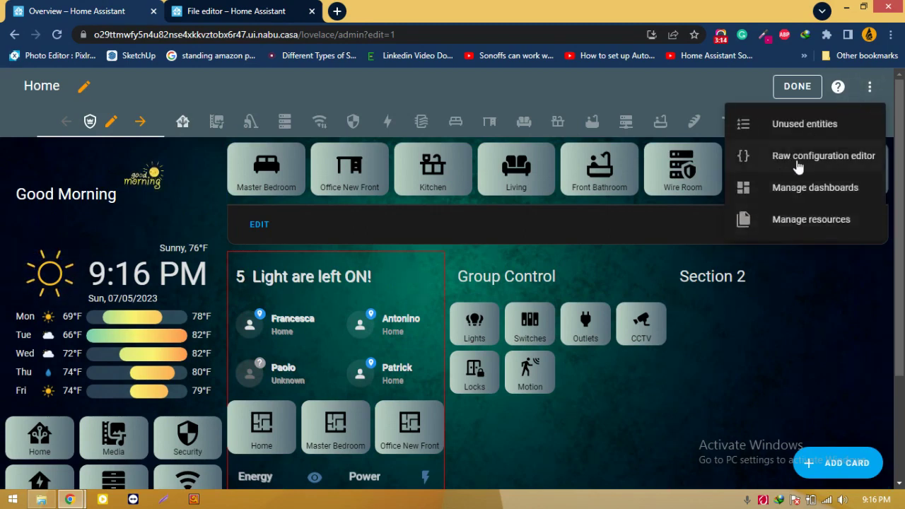
click(798, 166)
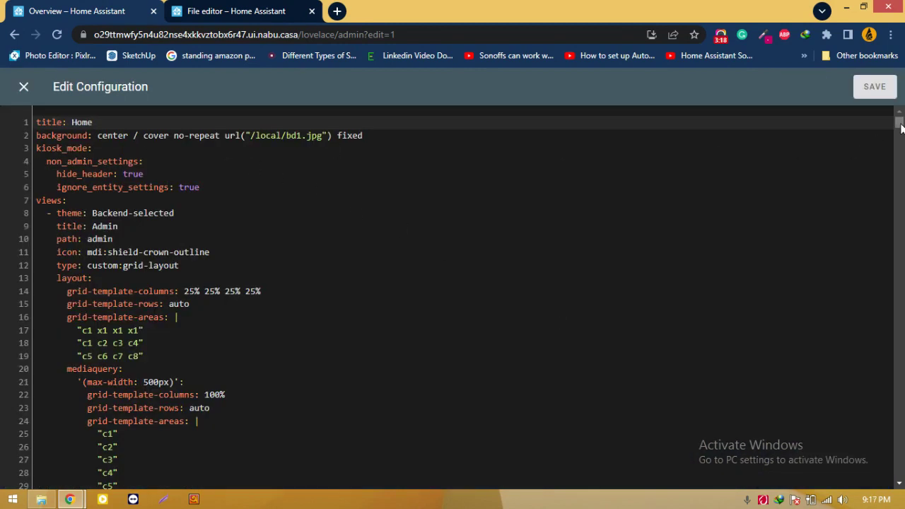
drag(899, 125, 900, 197)
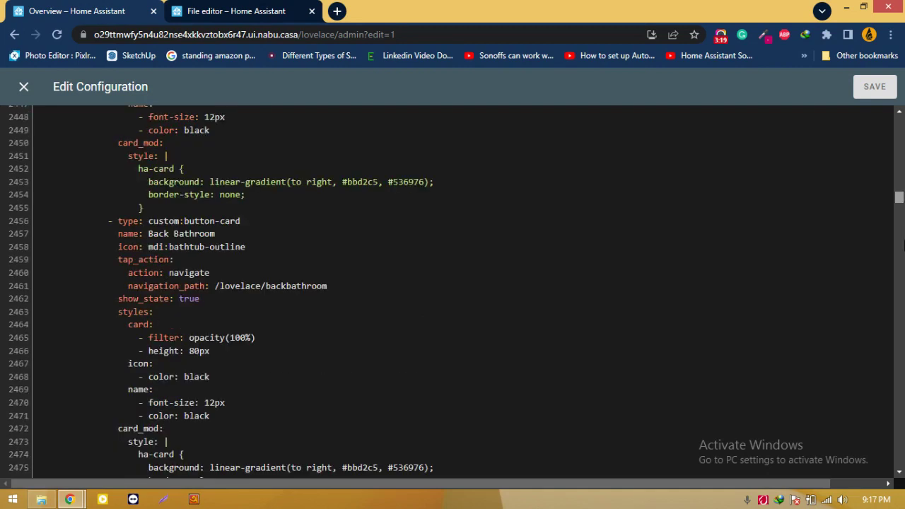
drag(903, 244, 903, 481)
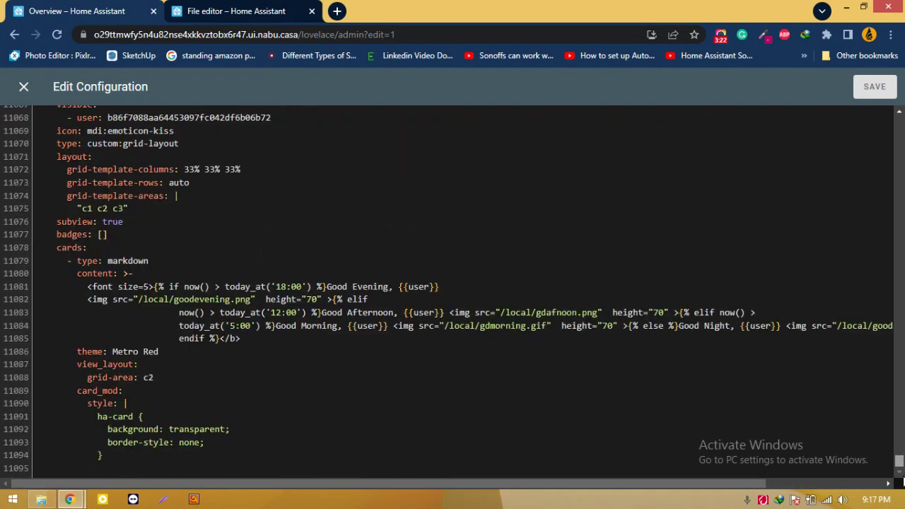
scroll(126, 255, up, 5)
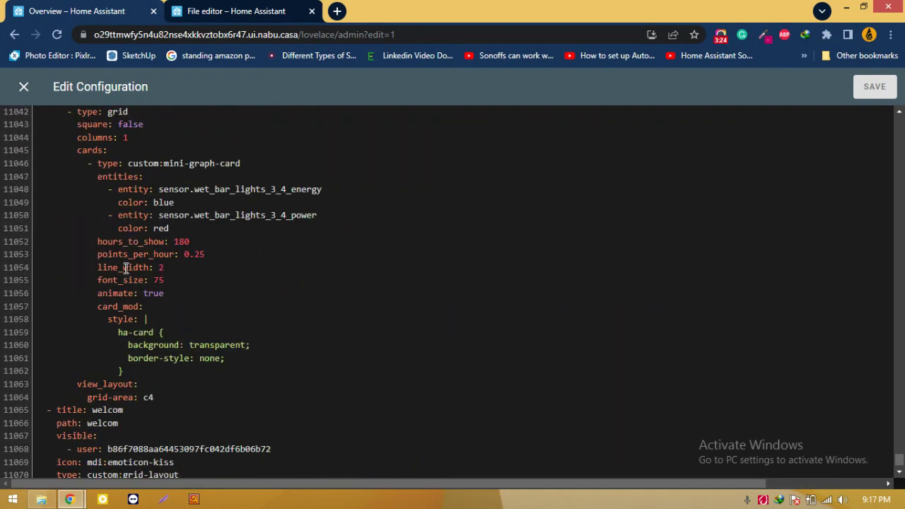
scroll(125, 267, up, 5)
scroll(126, 267, up, 2)
scroll(126, 267, up, 3)
scroll(126, 268, up, 6)
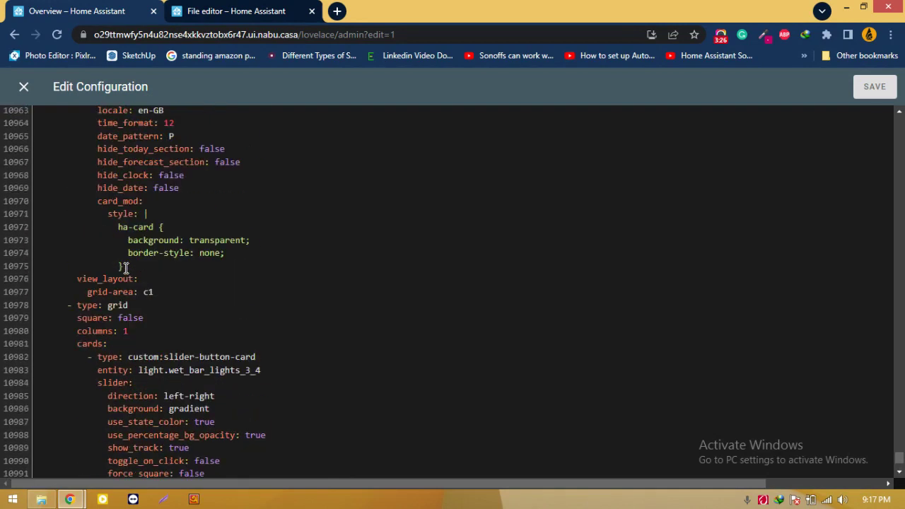
scroll(126, 267, up, 7)
scroll(126, 267, up, 6)
scroll(126, 267, up, 1)
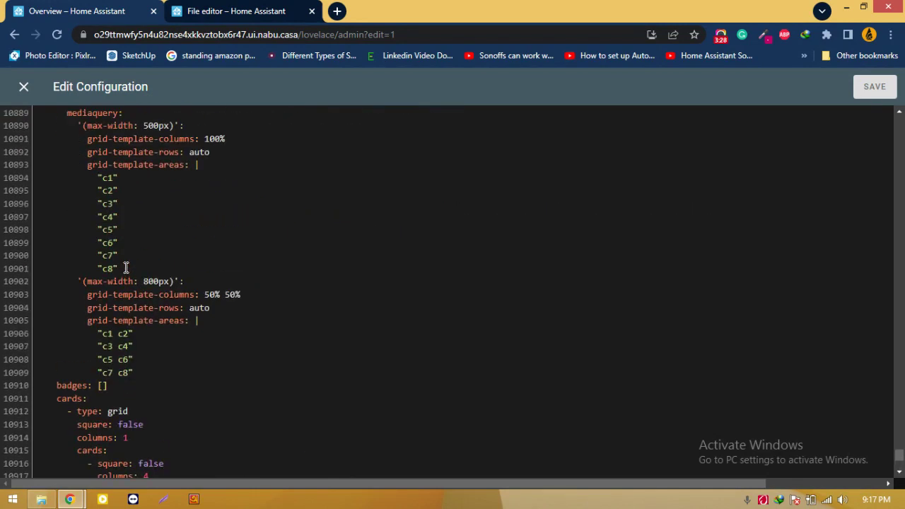
scroll(126, 267, down, 1)
scroll(125, 267, up, 6)
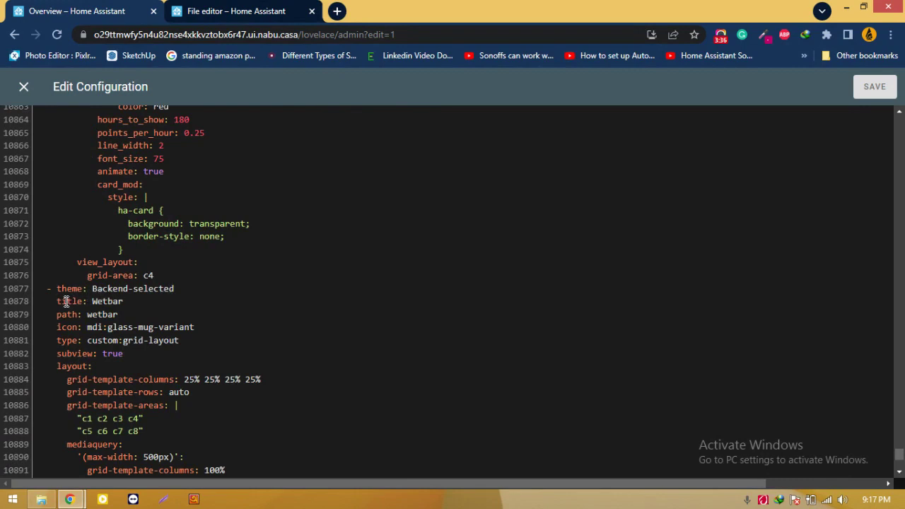
Add a blank line after the Wetbar title, then remove it
click(126, 302)
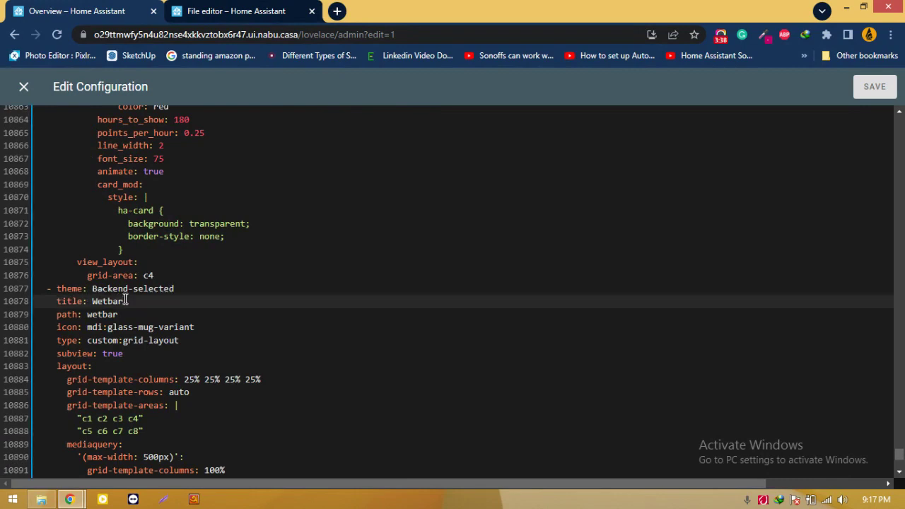
key(Return)
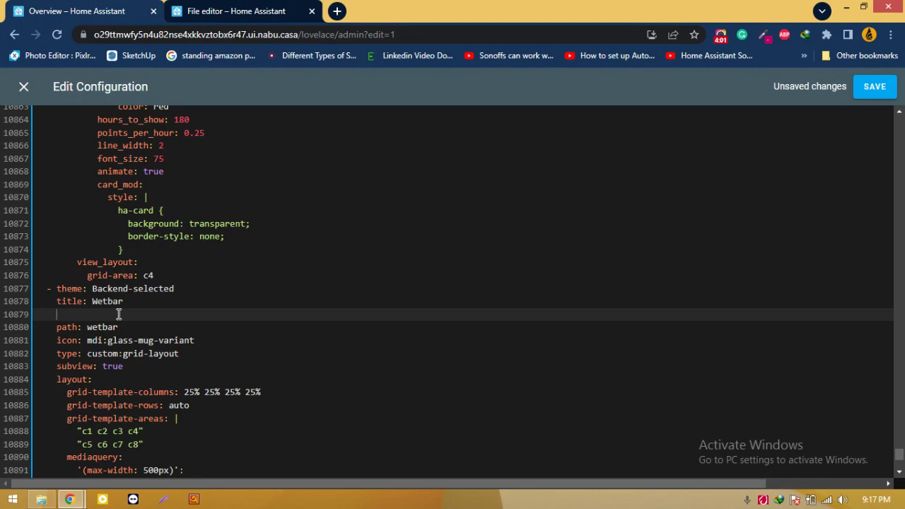
key(BackSpace)
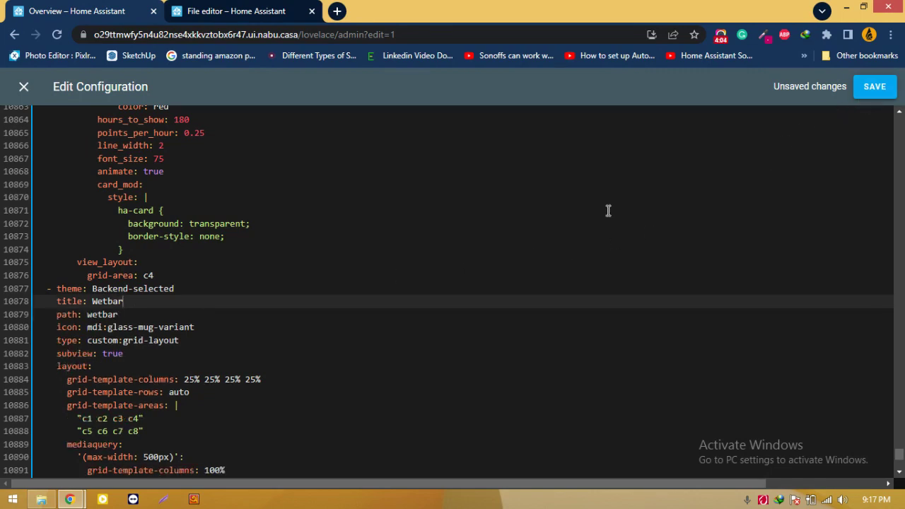
Save the configuration, exit edit mode, and briefly open and close the sidebar
click(875, 86)
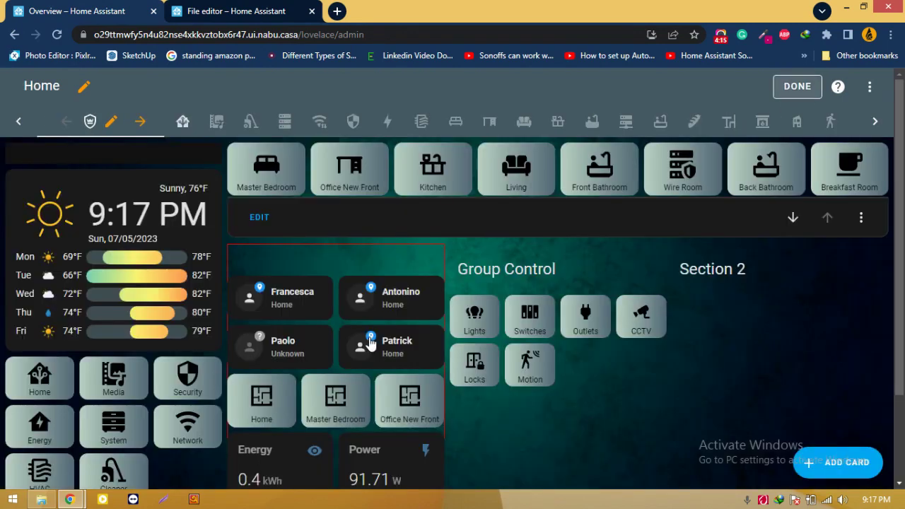
click(798, 86)
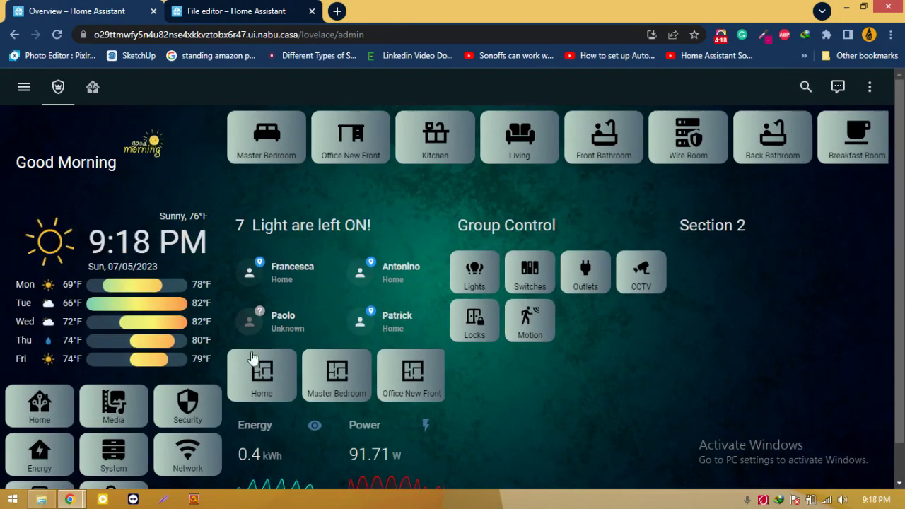
scroll(452, 296, down, 1)
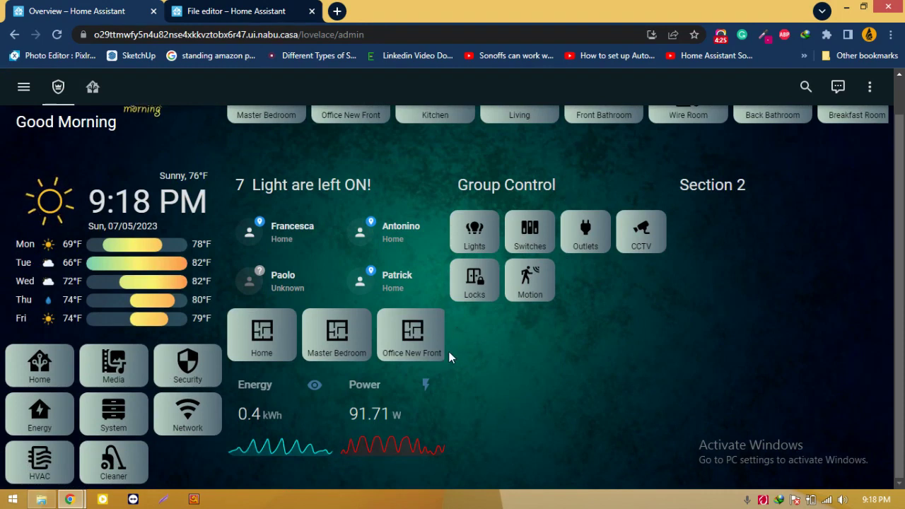
scroll(451, 354, up, 1)
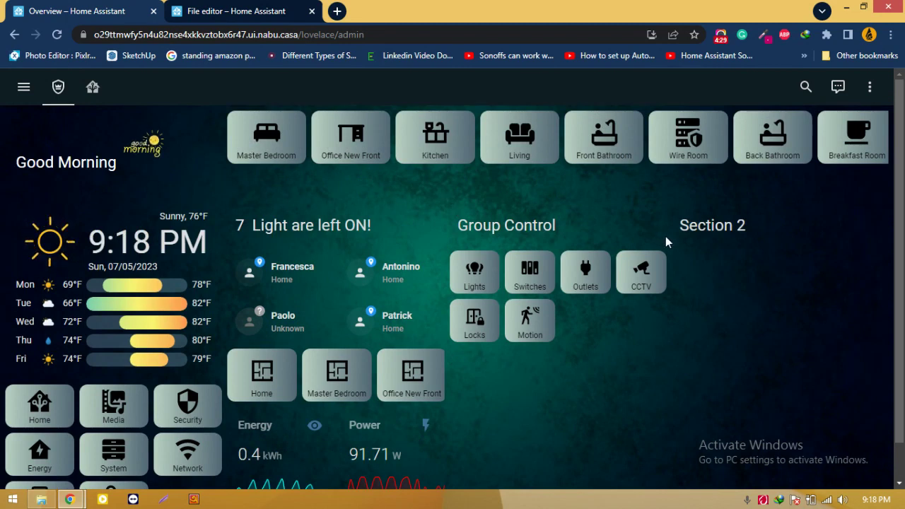
click(25, 89)
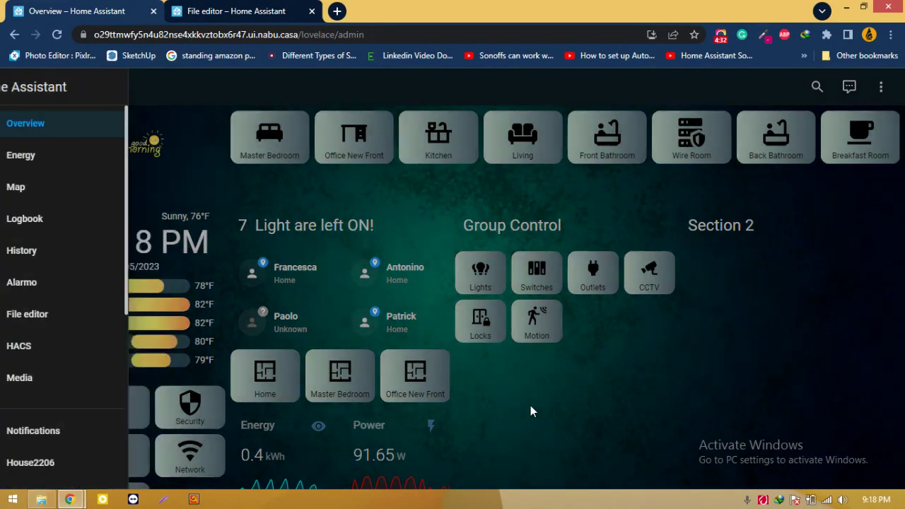
click(530, 411)
scroll(468, 372, down, 1)
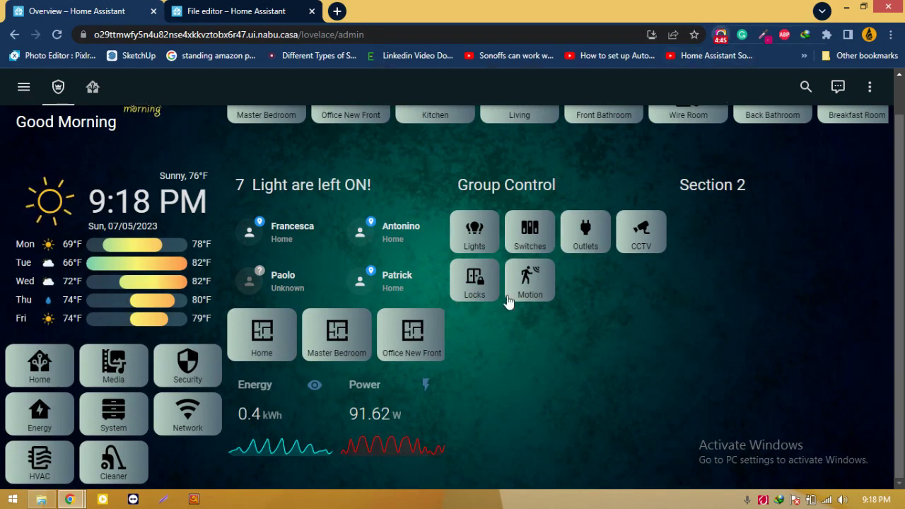
key(alt+shift+s)
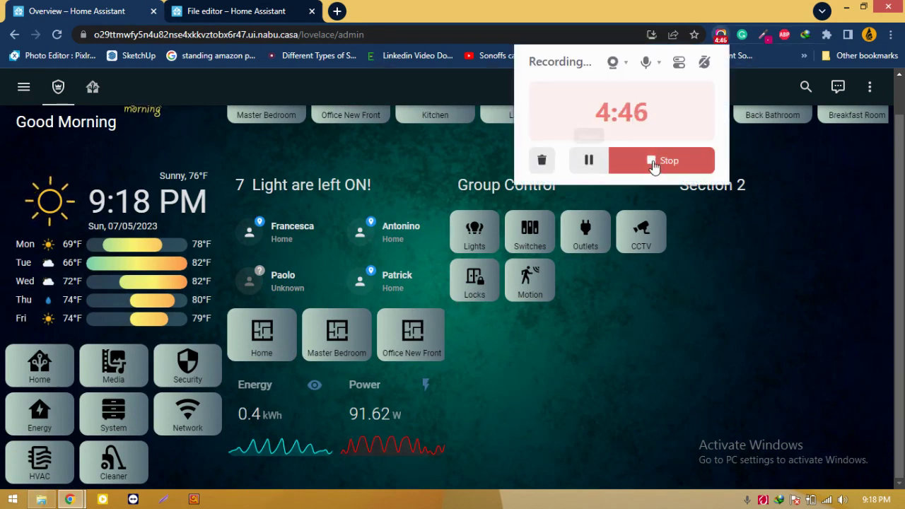